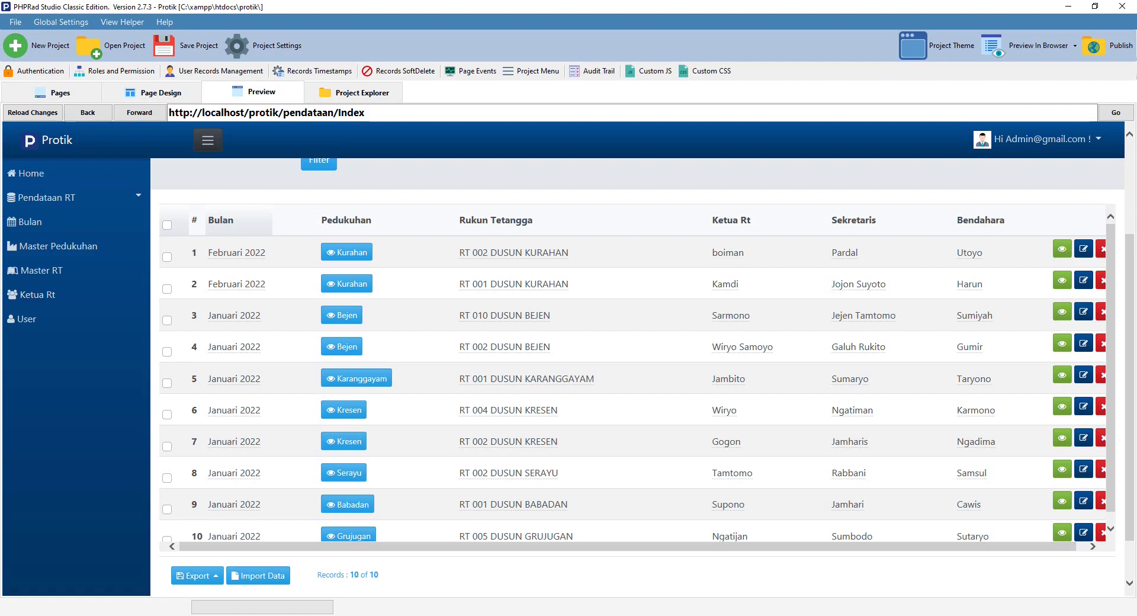
Step: Capitalize the first letter of the Ketua Rt name in the RT 002 DUSUN KURAHAN row through inline editing
left_click(727, 252)
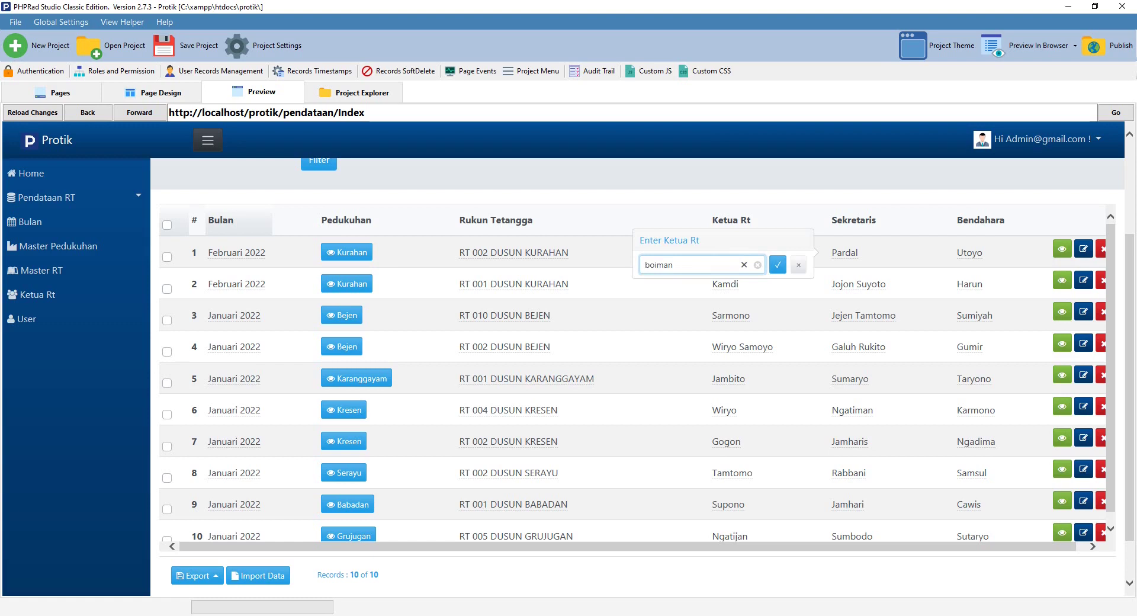
left_click(646, 265)
key("BackSpace")
type("B")
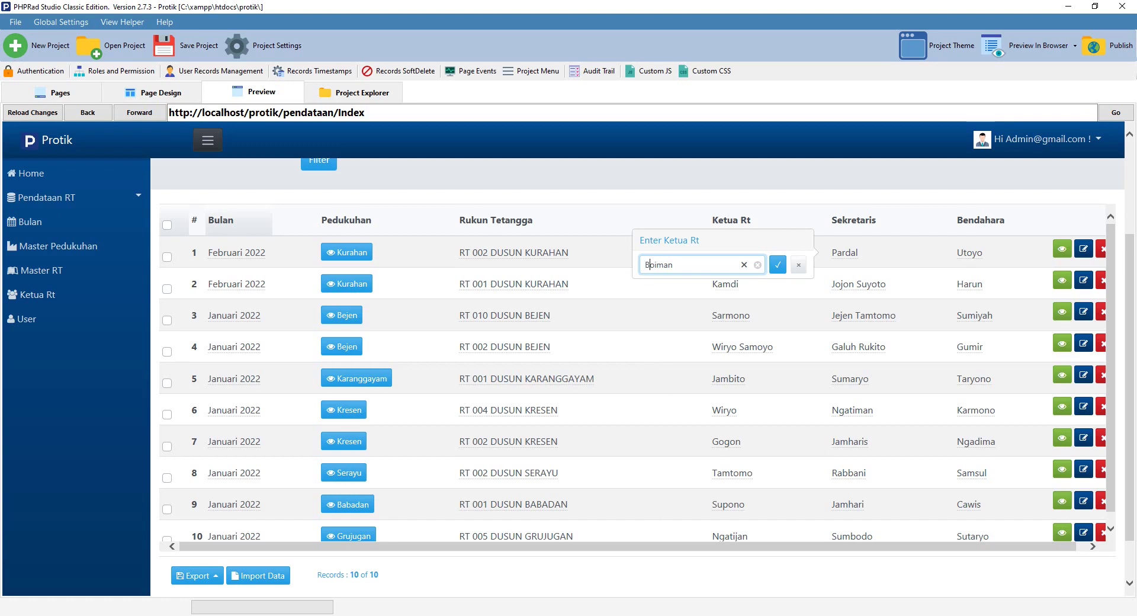
key("Return")
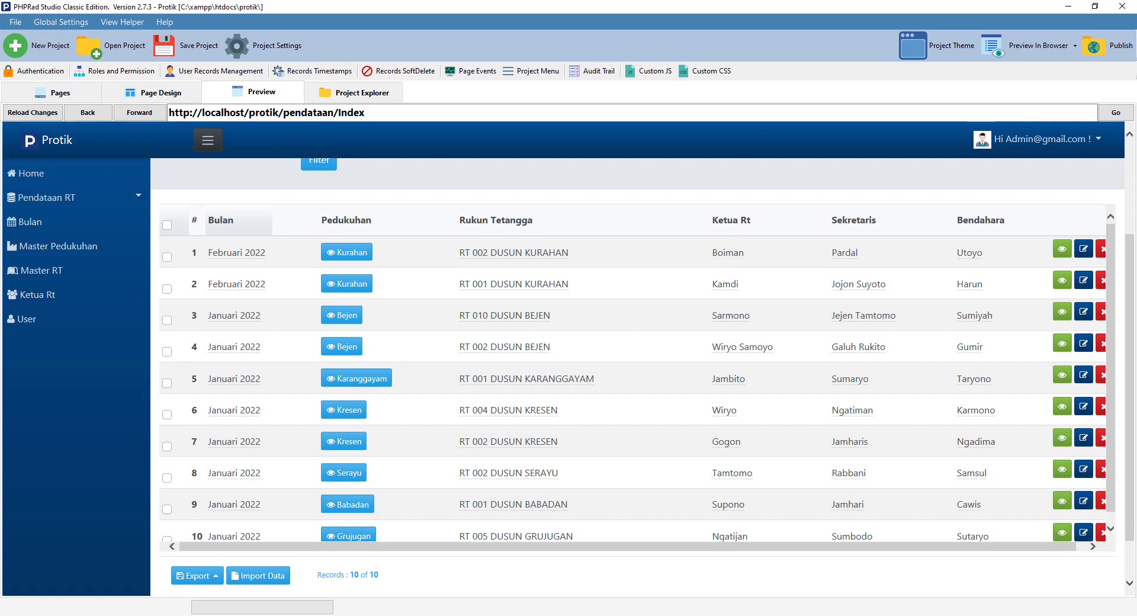
Step: Append "no" to the Ketua Rt name in the RT 001 DUSUN KARANGGAYAM row through inline editing
left_click(729, 378)
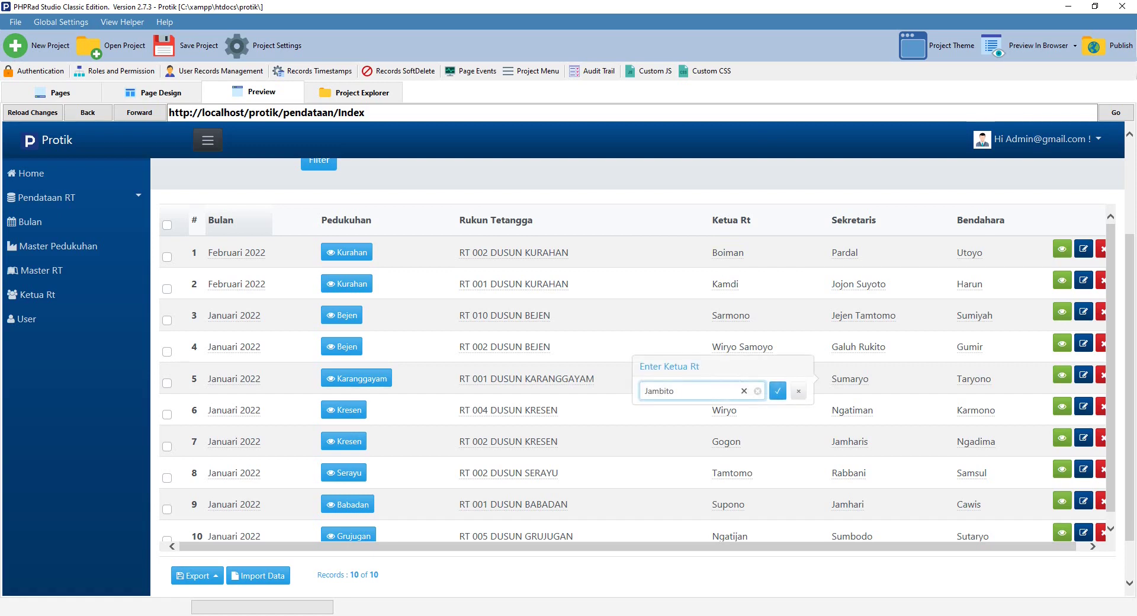
type("no")
key("Return")
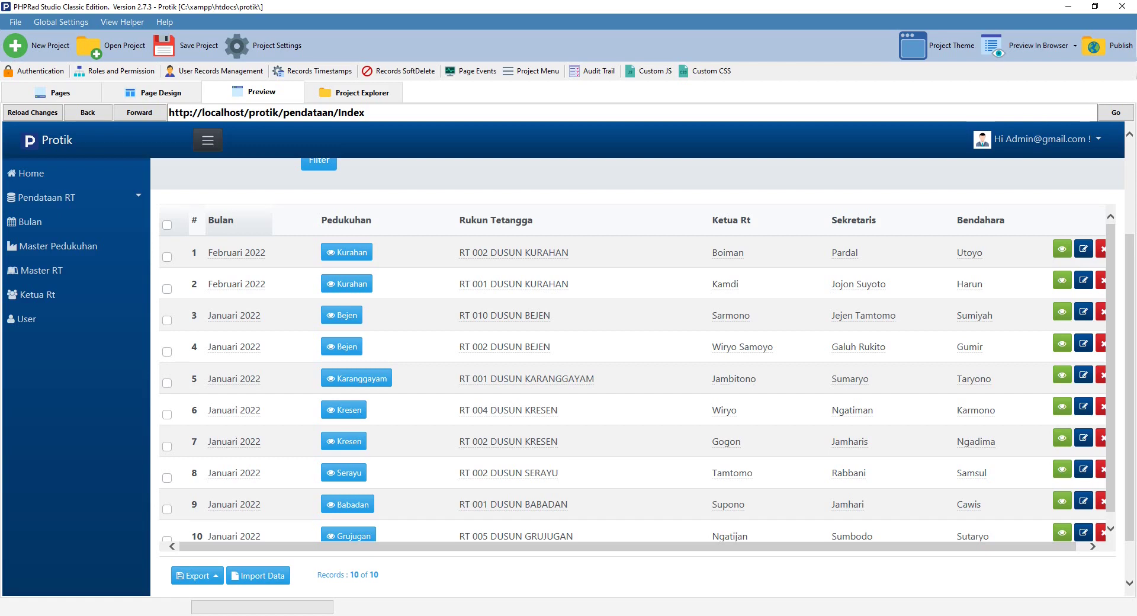
Step: Check the inline Ketua Rt editor on the RT 001 DUSUN KARANGGAYAM and RT 001 DUSUN KURAHAN rows without changing the names
left_click(734, 379)
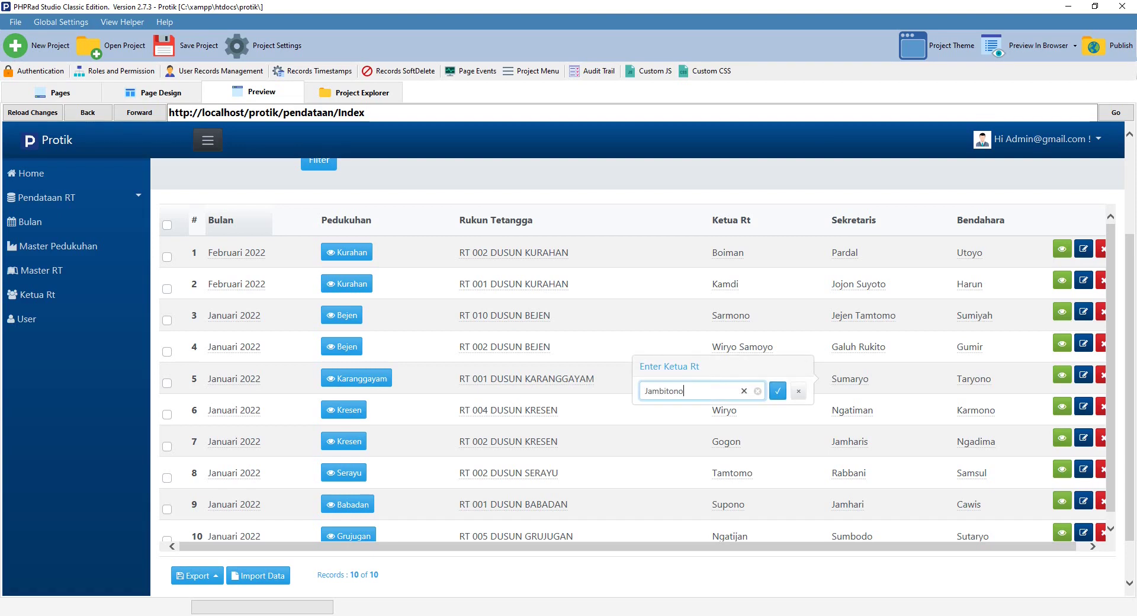
key("Return")
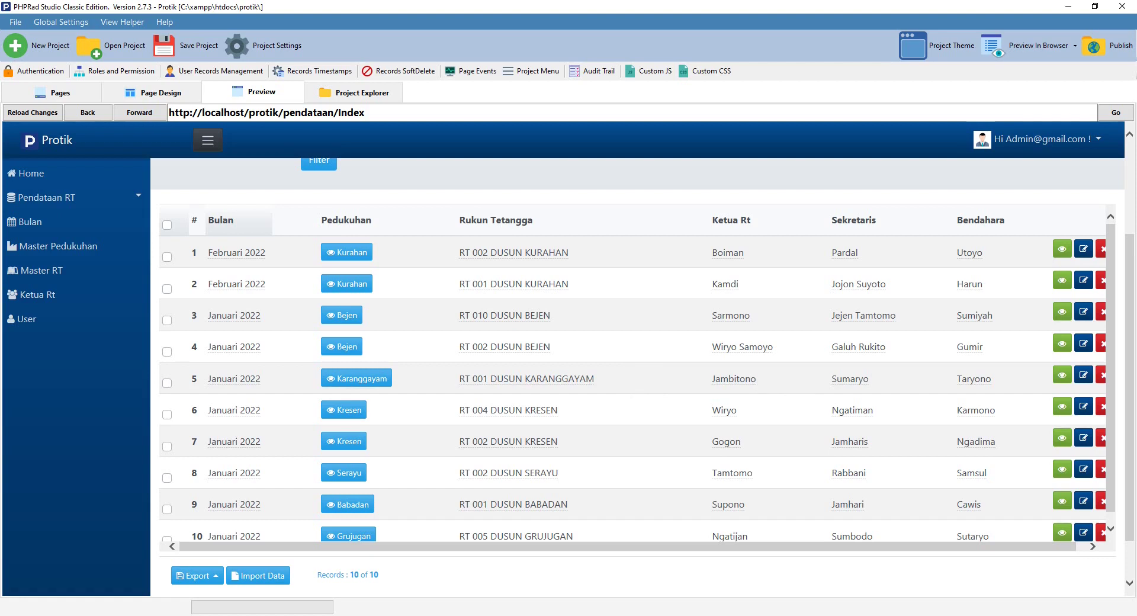
left_click(725, 284)
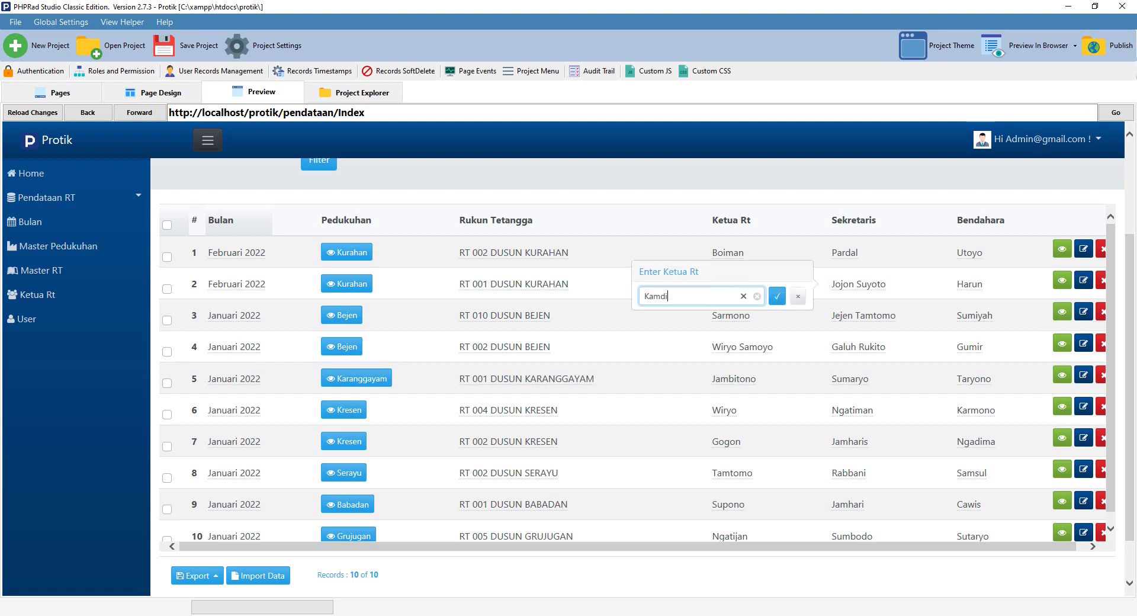
key("Return")
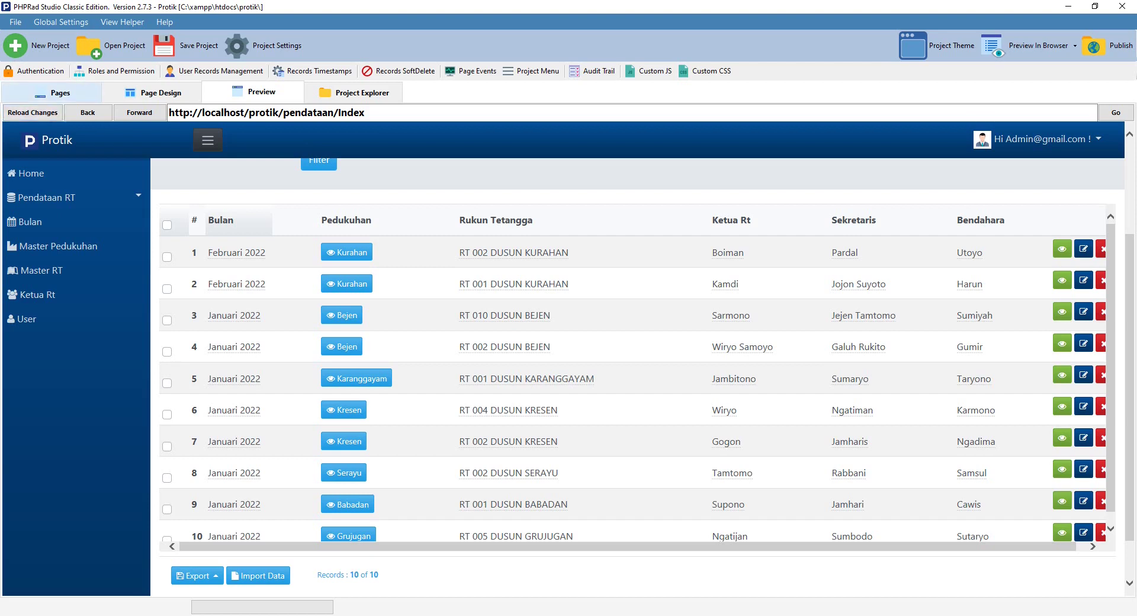
Step: Set InlineEdit to False in the properties of the pendataan table's List Page
left_click(60, 92)
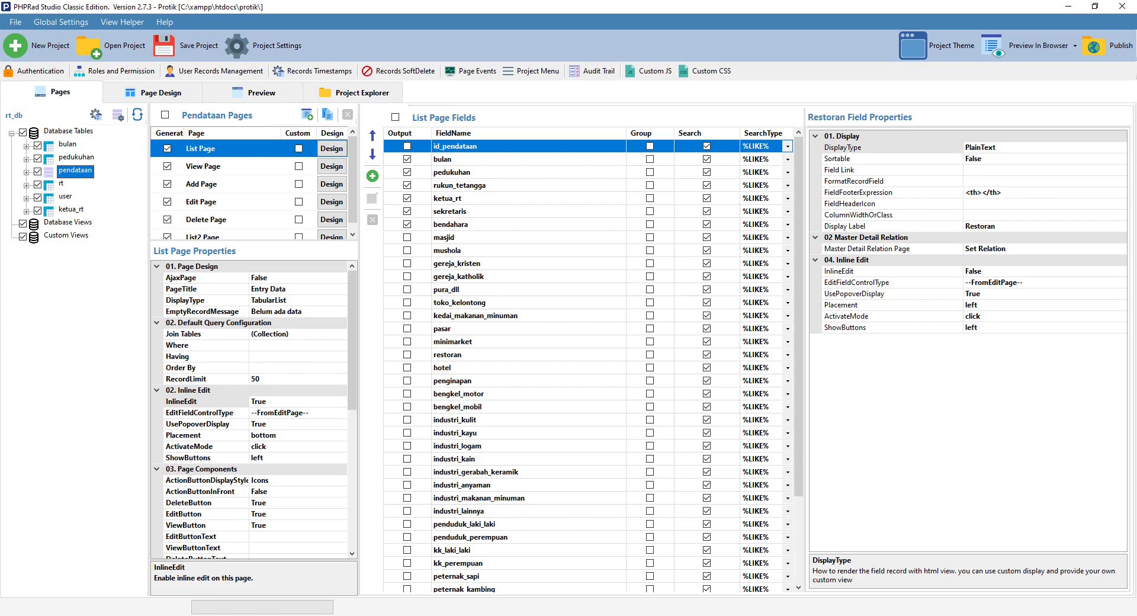
left_click_drag(352, 338, 352, 349)
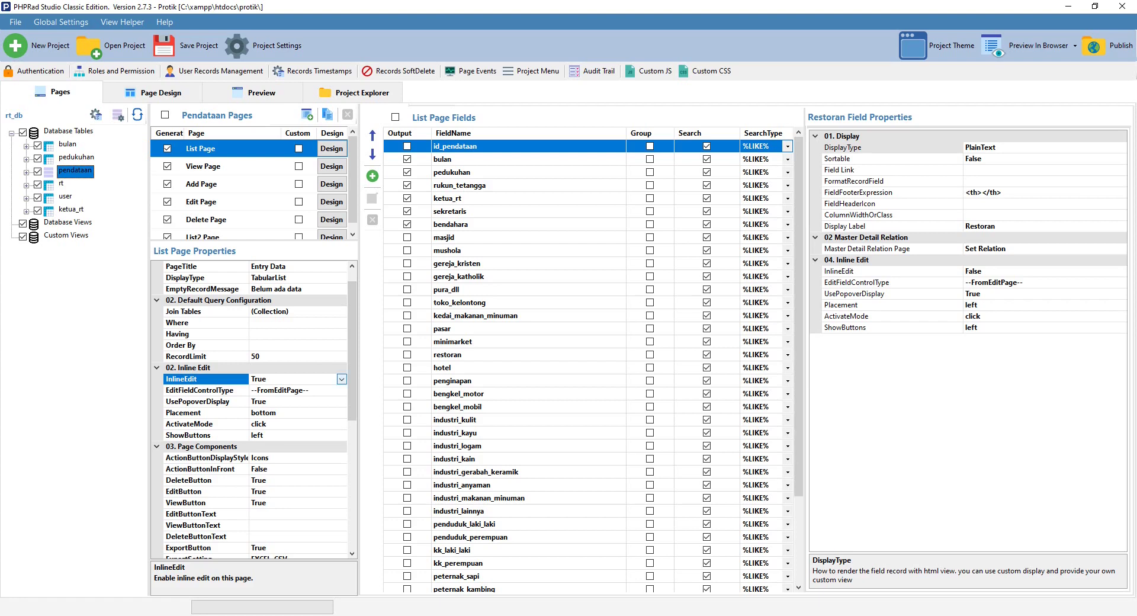
left_click(342, 380)
left_click(261, 400)
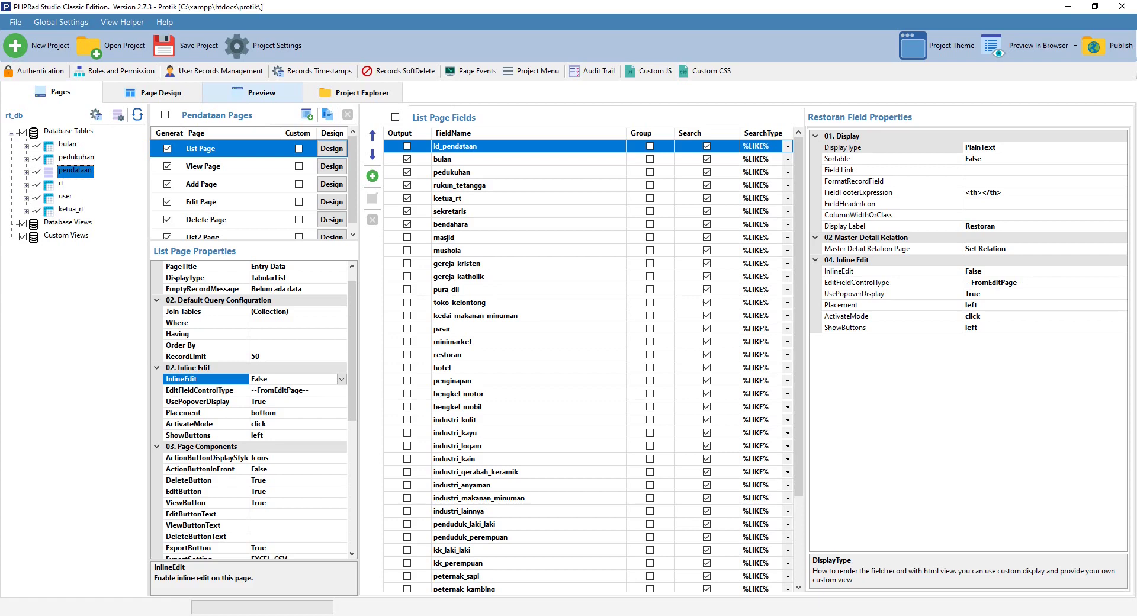
Step: Preview the pendataan list and examine how the table scrolls vertically and horizontally around its row action buttons
left_click(253, 93)
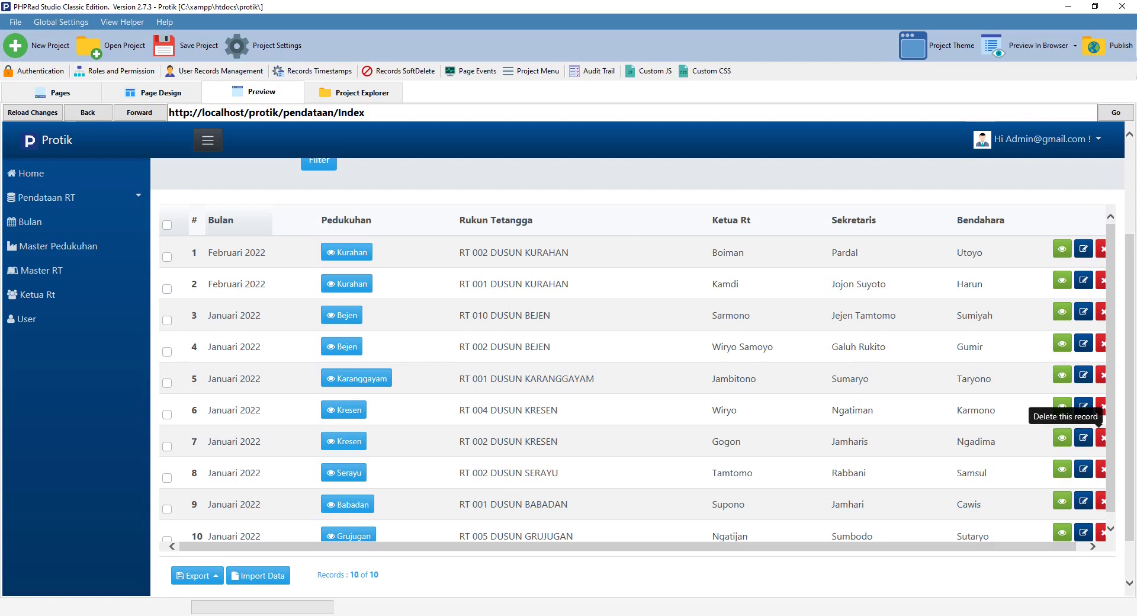
scroll(638, 355, "down", 2)
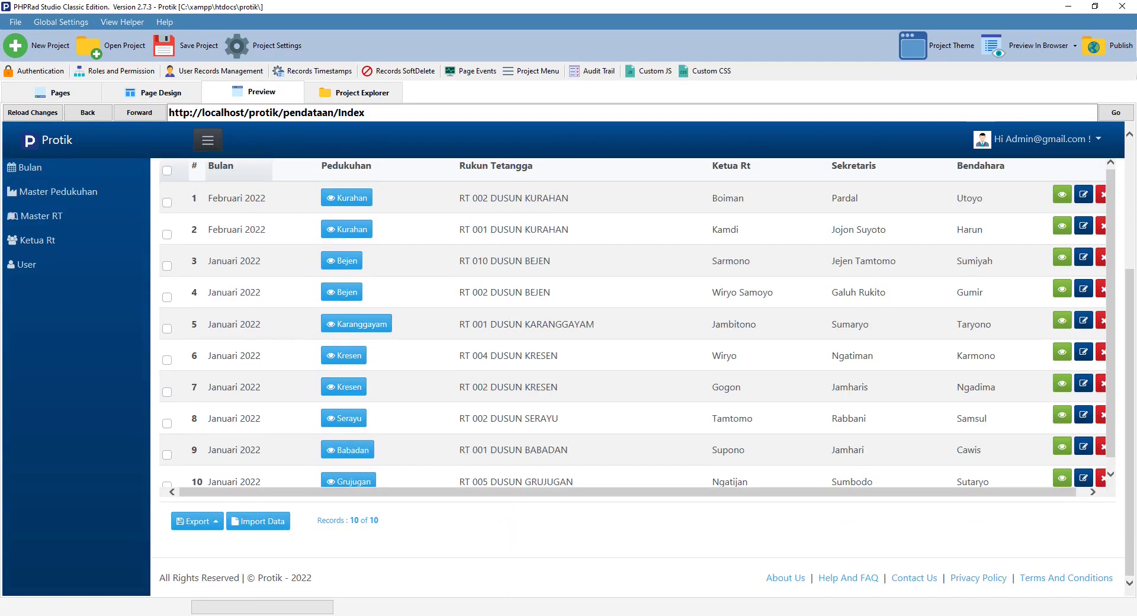
scroll(638, 323, "down", 1)
scroll(638, 323, "up", 1)
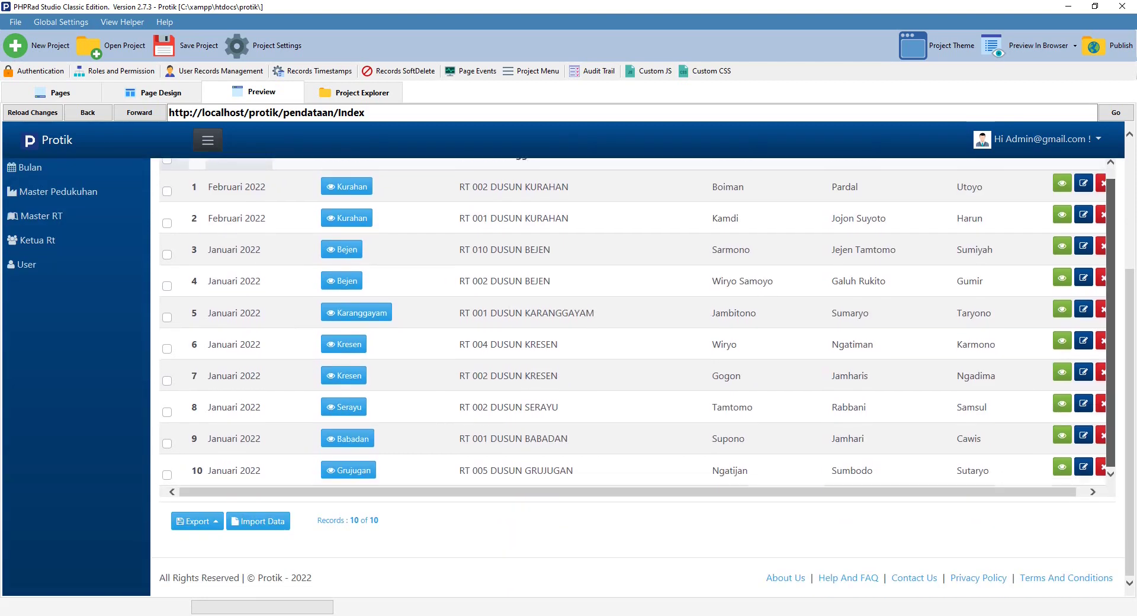
scroll(638, 323, "down", 1)
scroll(638, 324, "right", 1)
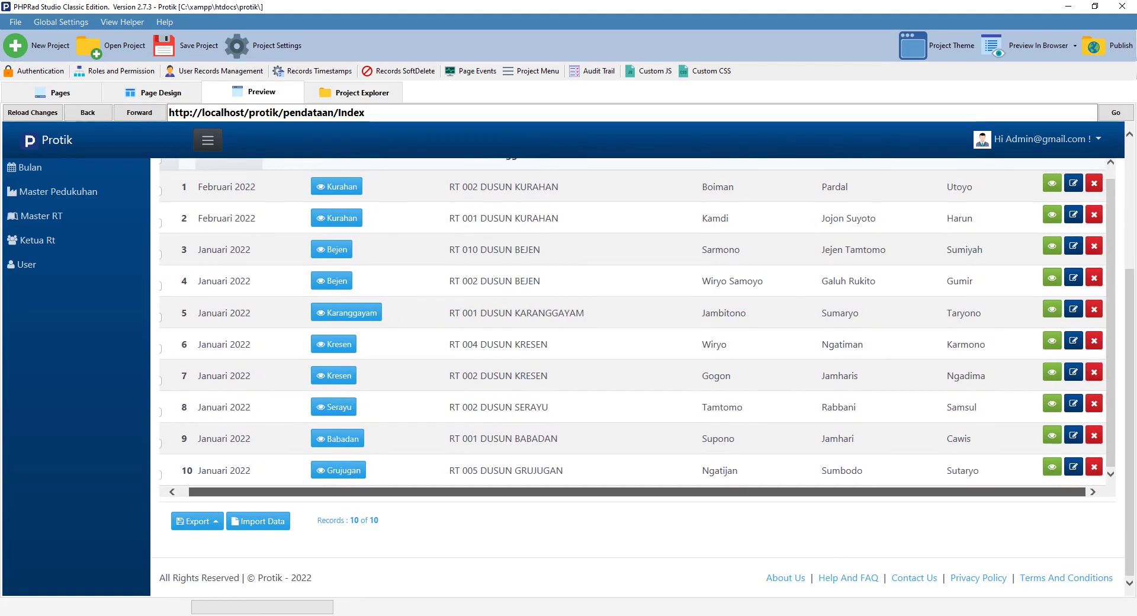
scroll(638, 324, "up", 1)
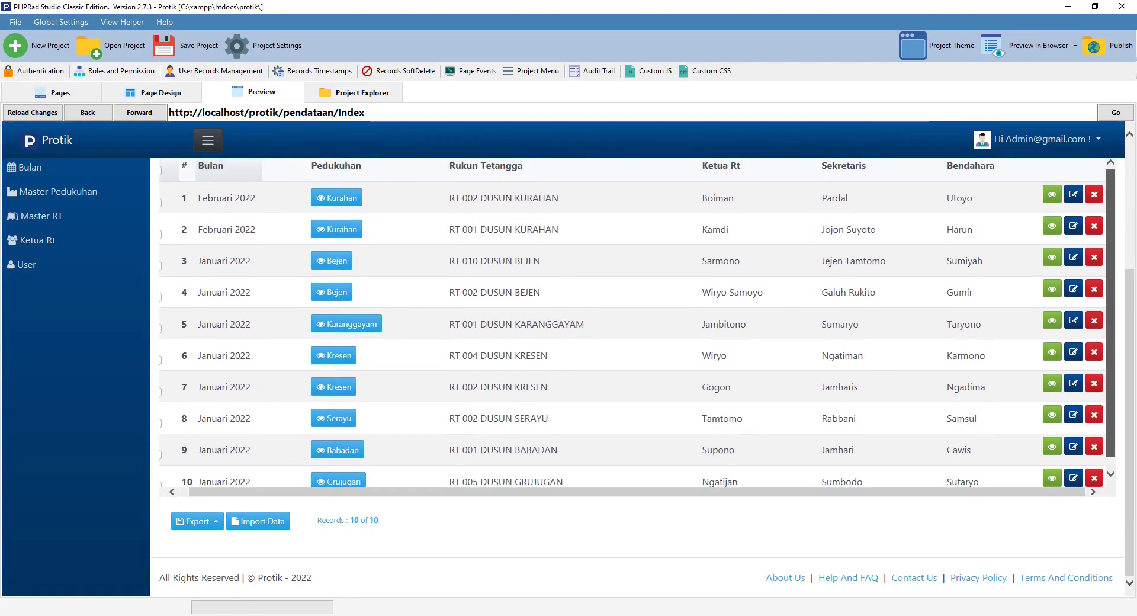
scroll(638, 324, "down", 1)
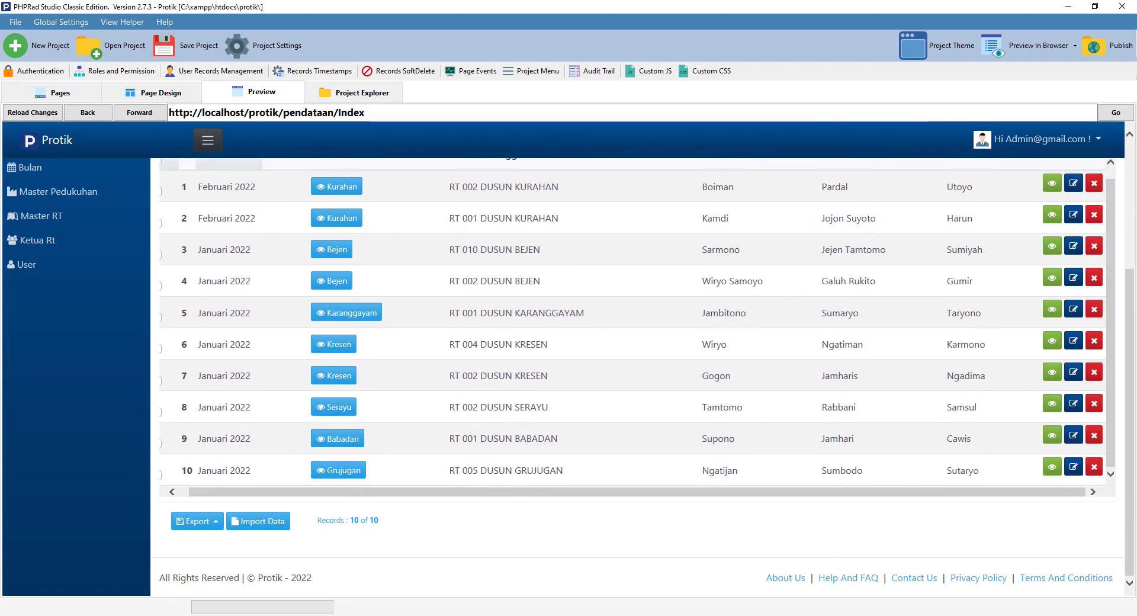
scroll(638, 324, "up", 1)
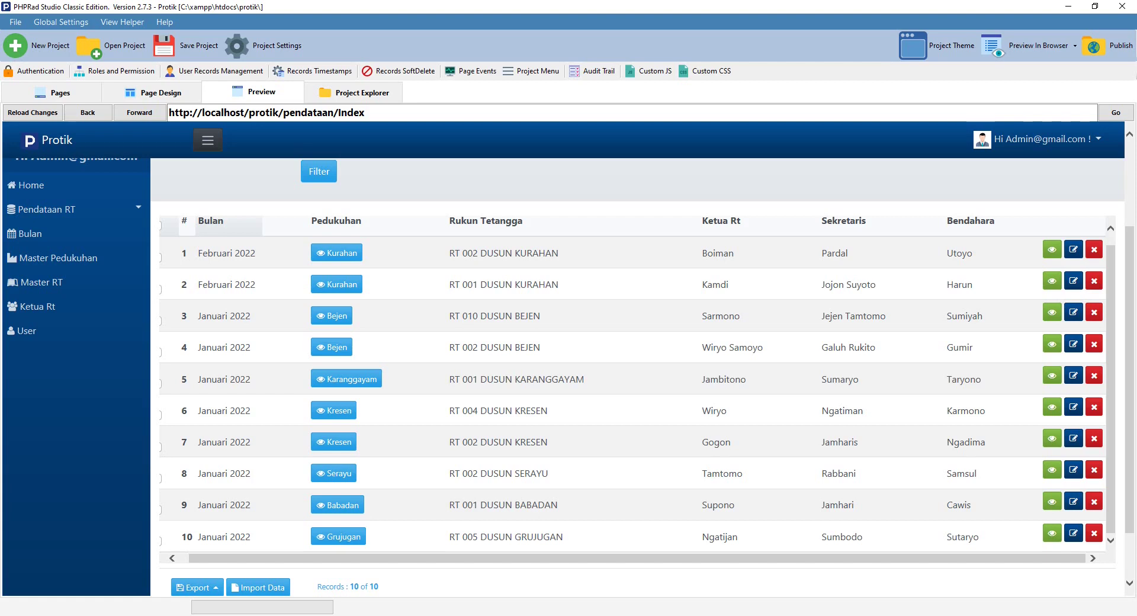
Step: Set TableResponsive to False in the Table Design properties of the pendataan List Page and preview the page
left_click(60, 92)
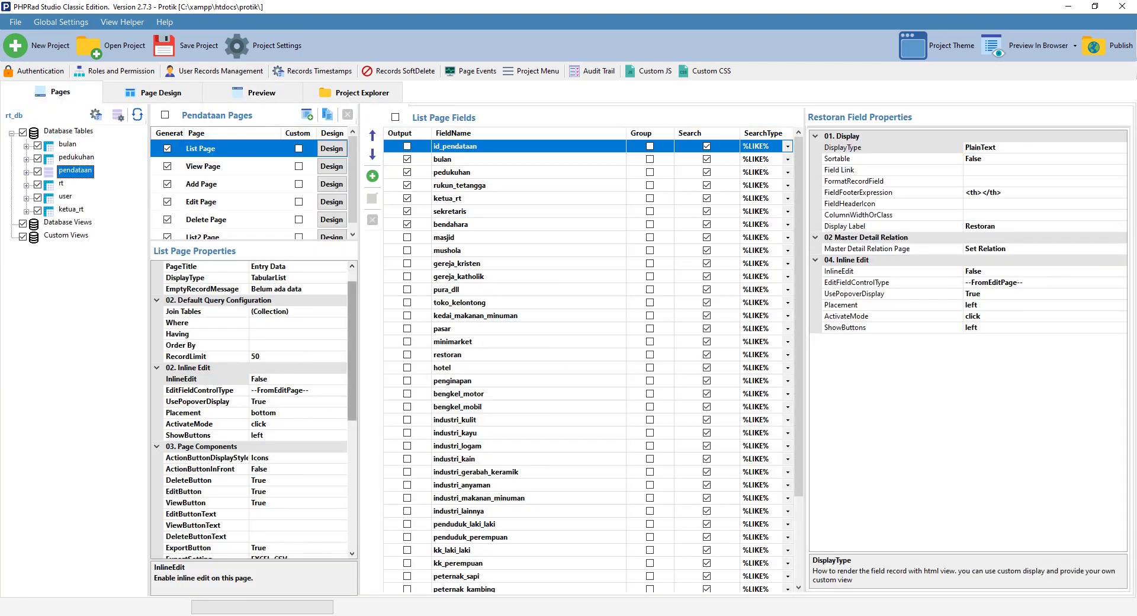
left_click_drag(352, 356, 352, 367)
scroll(254, 409, "down", 4)
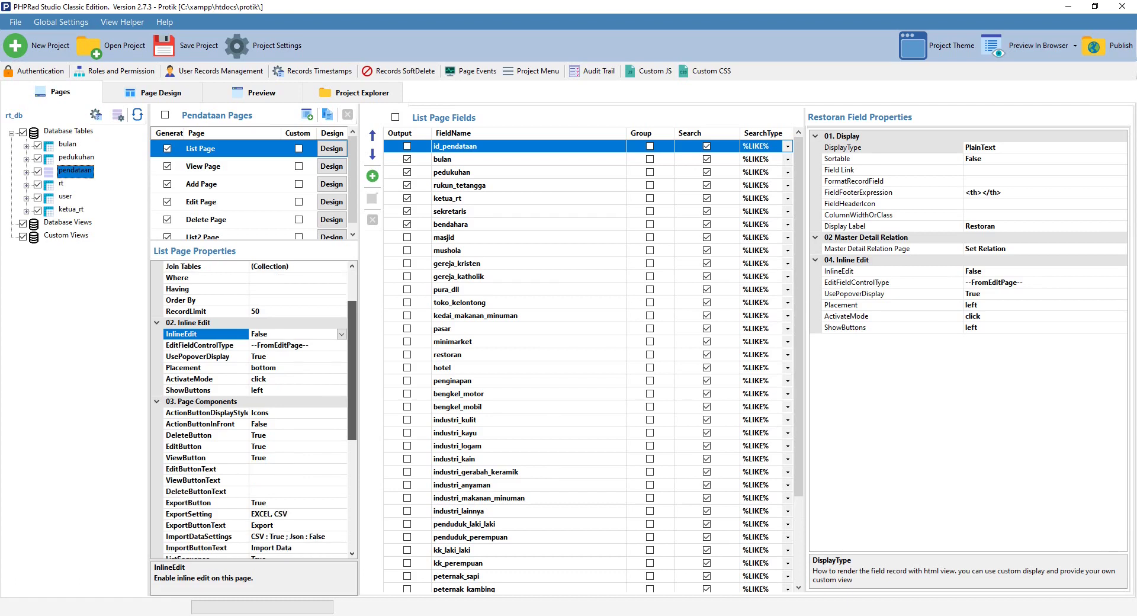
scroll(254, 408, "down", 3)
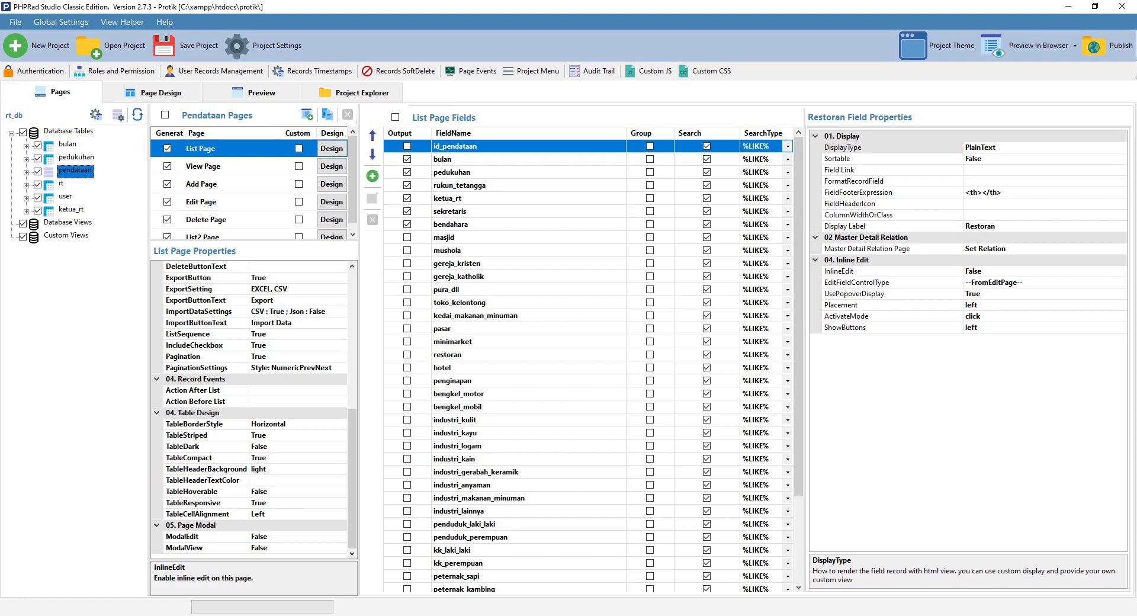
left_click(261, 502)
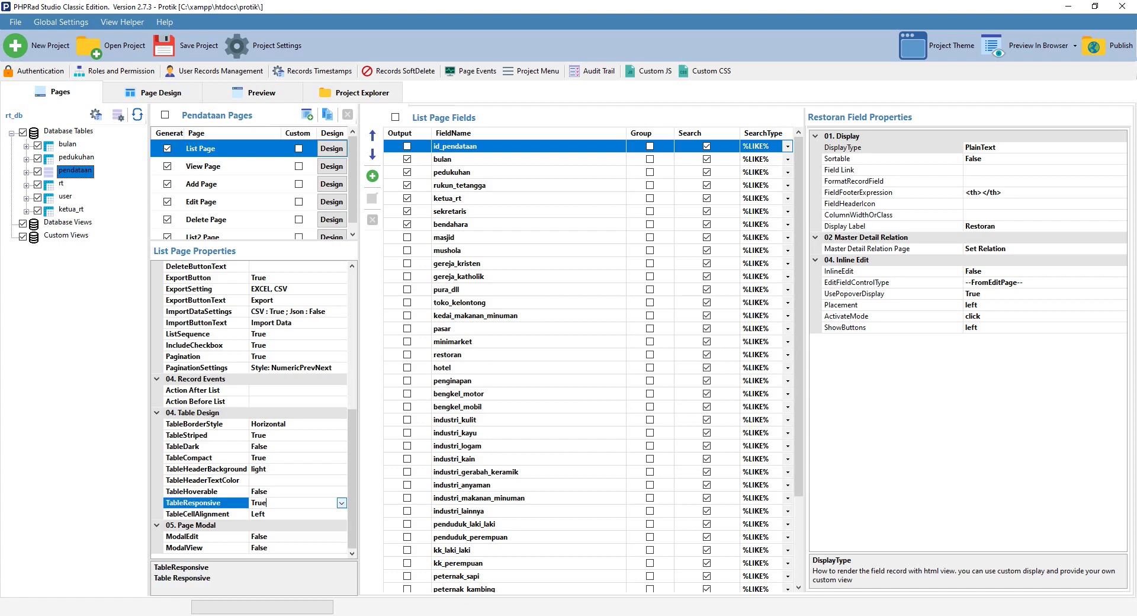
left_click(342, 503)
left_click(258, 525)
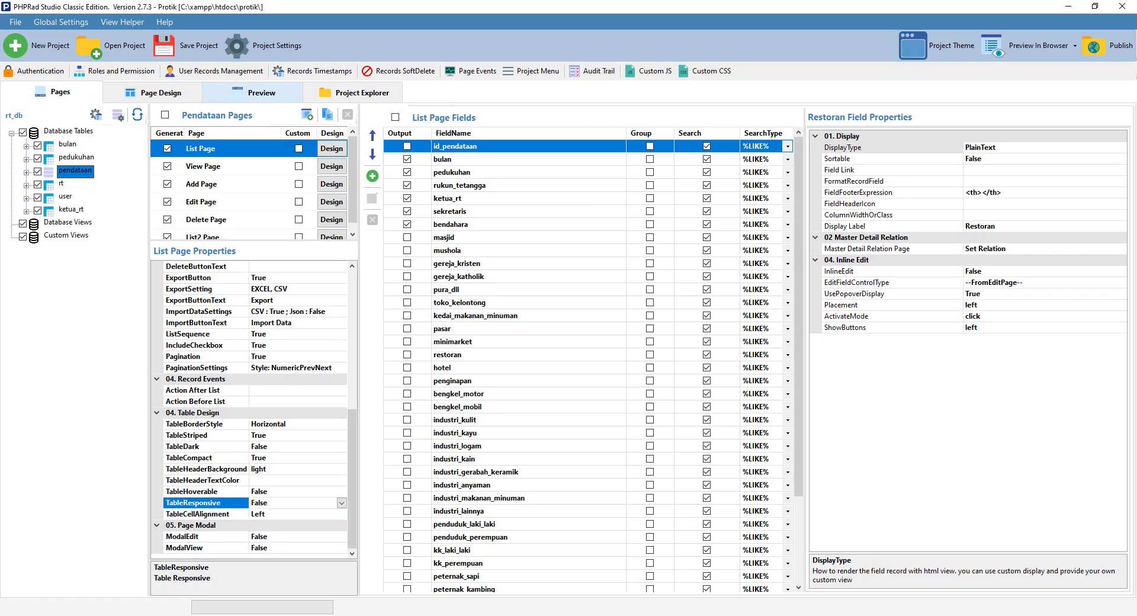
left_click(262, 92)
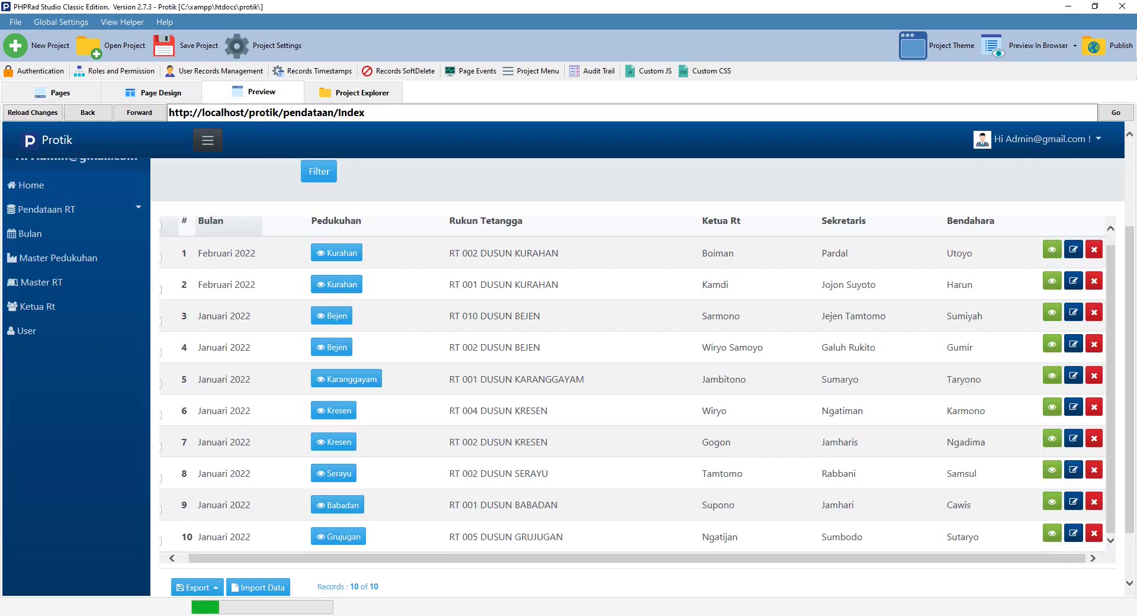